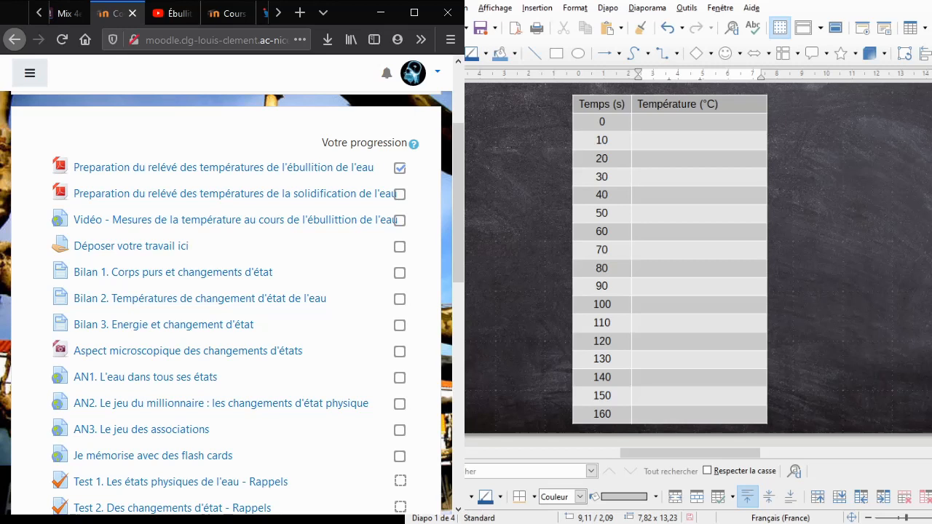
Step: Open the video on measuring water temperature during boiling from the C9 course page
{"action": "scroll", "coordinate": [223, 226], "scroll_direction": "up", "scroll_amount": 3}
{"action": "scroll", "coordinate": [222, 224], "scroll_direction": "down", "scroll_amount": 2}
{"action": "scroll", "coordinate": [142, 153], "scroll_direction": "up", "scroll_amount": 2}
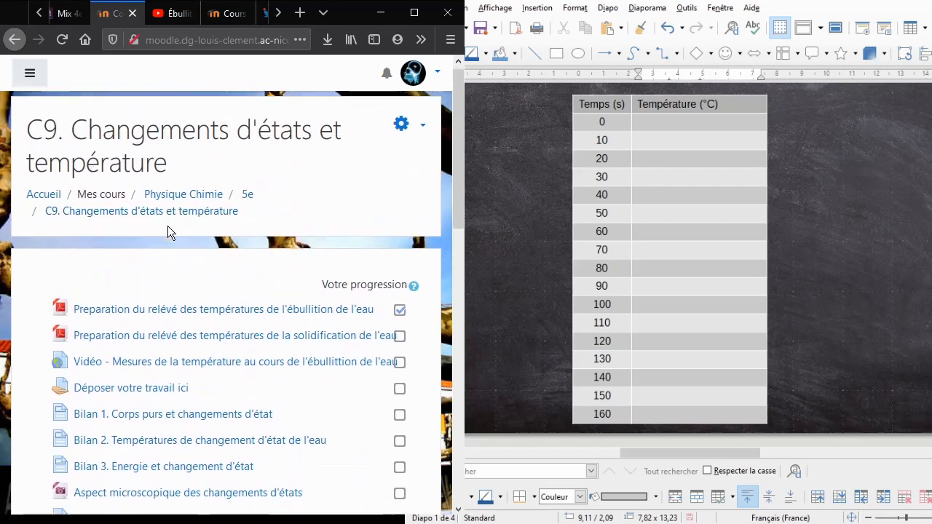
{"action": "scroll", "coordinate": [168, 226], "scroll_direction": "down", "scroll_amount": 2}
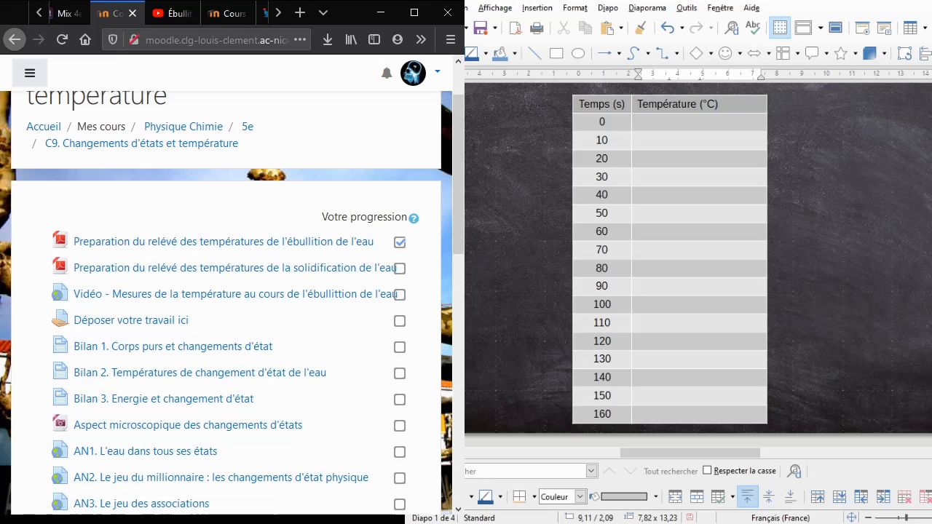
{"action": "left_click", "coordinate": [134, 304]}
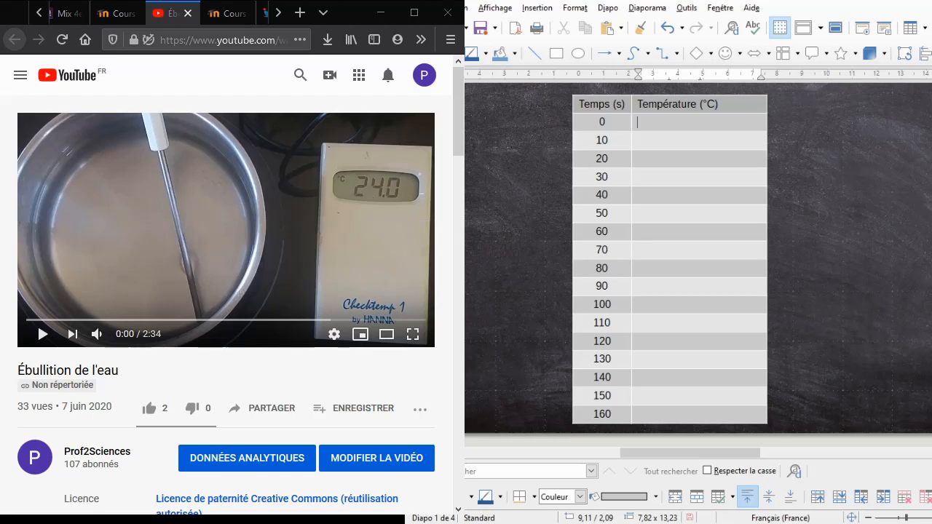
Step: Enter 24 for 0 s in the temperature table, play the video to 0:11, and enter 27,3 for 10 s
{"action": "type", "text": "24"}
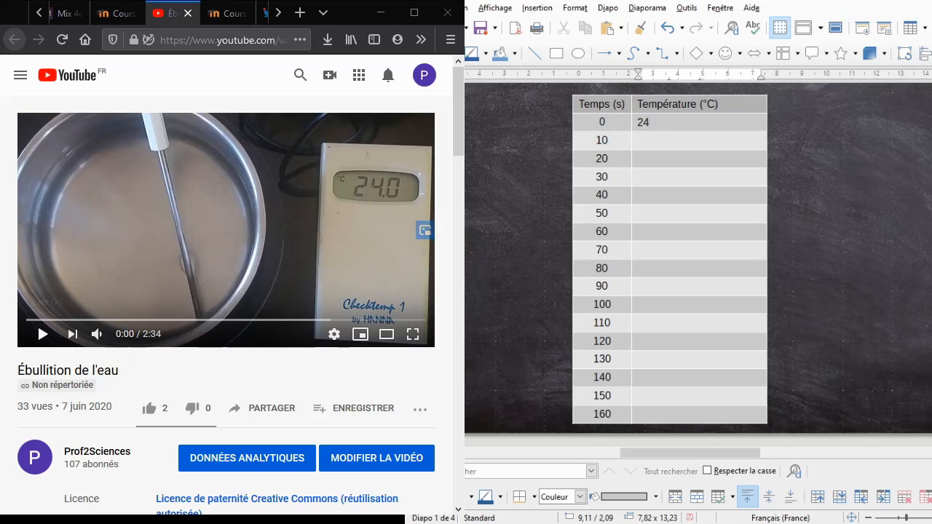
{"action": "left_click", "coordinate": [42, 336]}
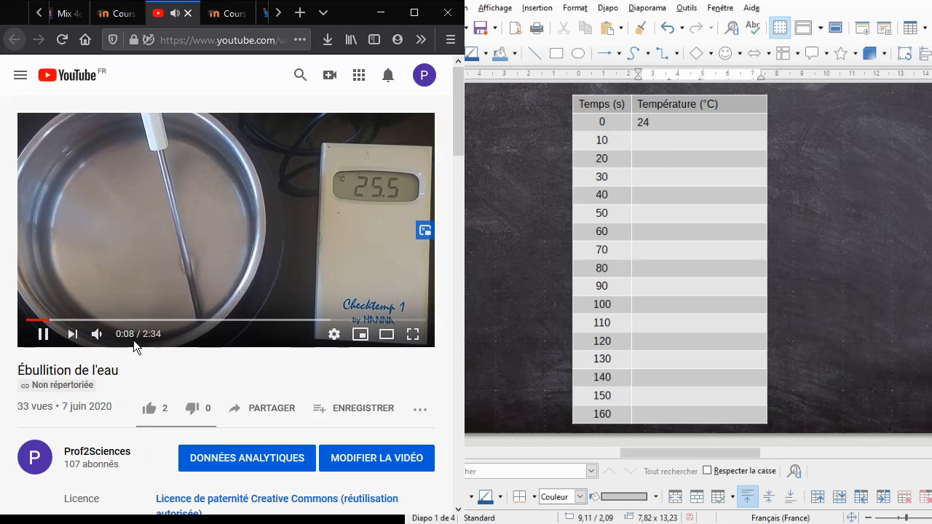
{"action": "left_click", "coordinate": [40, 343]}
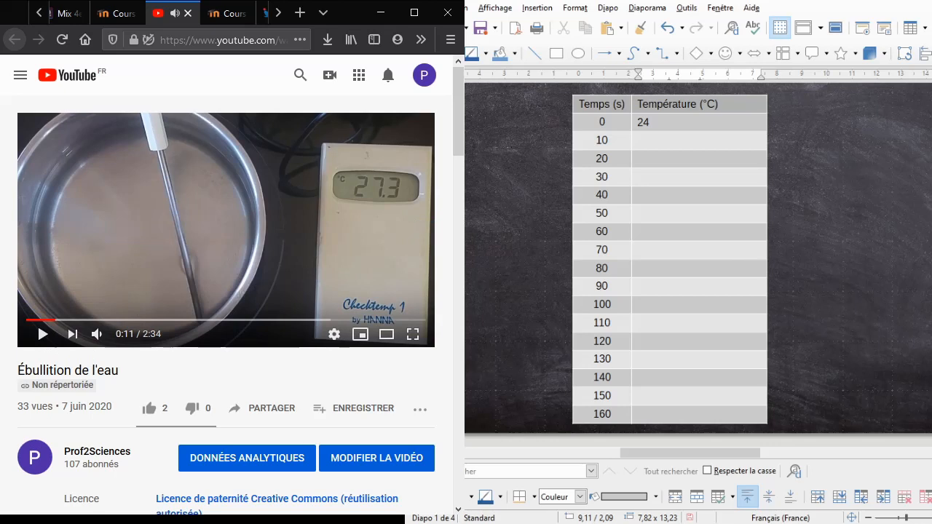
{"action": "type", "text": "27,3"}
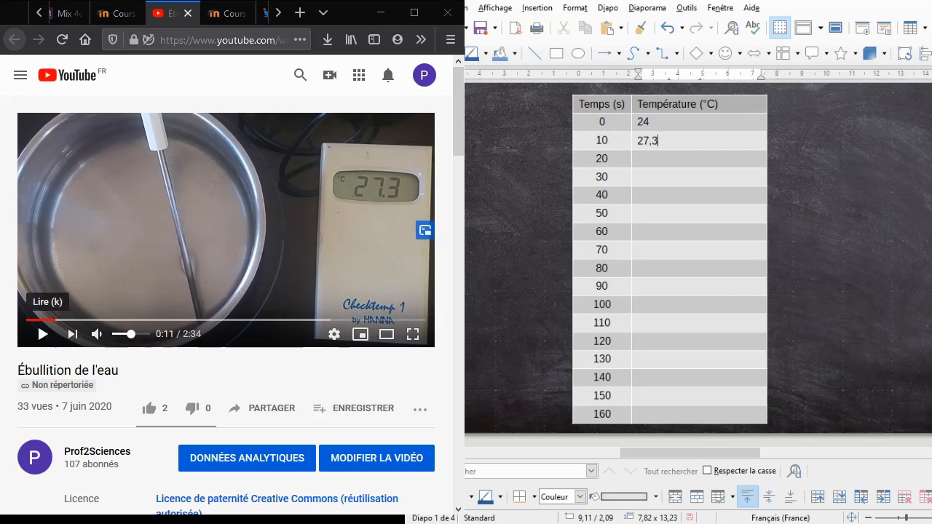
Step: Play the video to 0:20, pause it, and enter 38,2 as the temperature for 20 s
{"action": "left_click", "coordinate": [43, 337]}
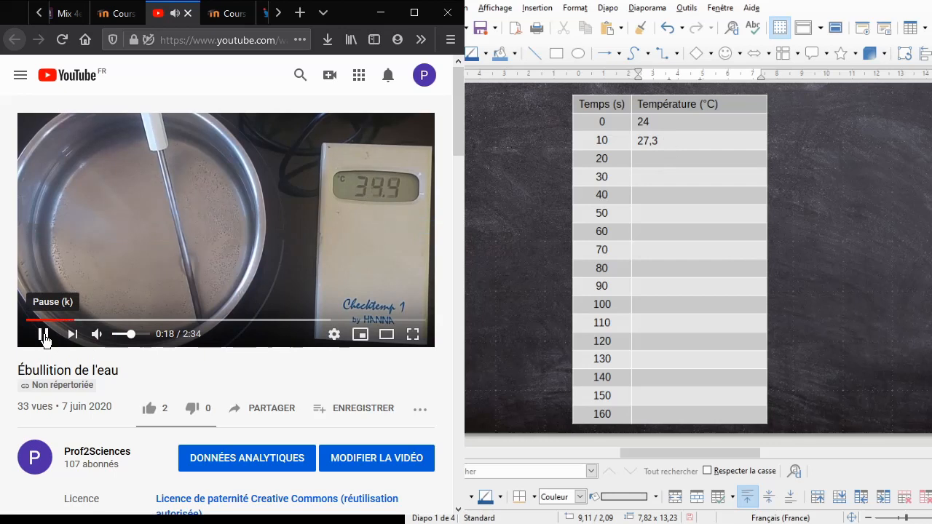
{"action": "left_click", "coordinate": [43, 337]}
{"action": "left_click", "coordinate": [697, 166]}
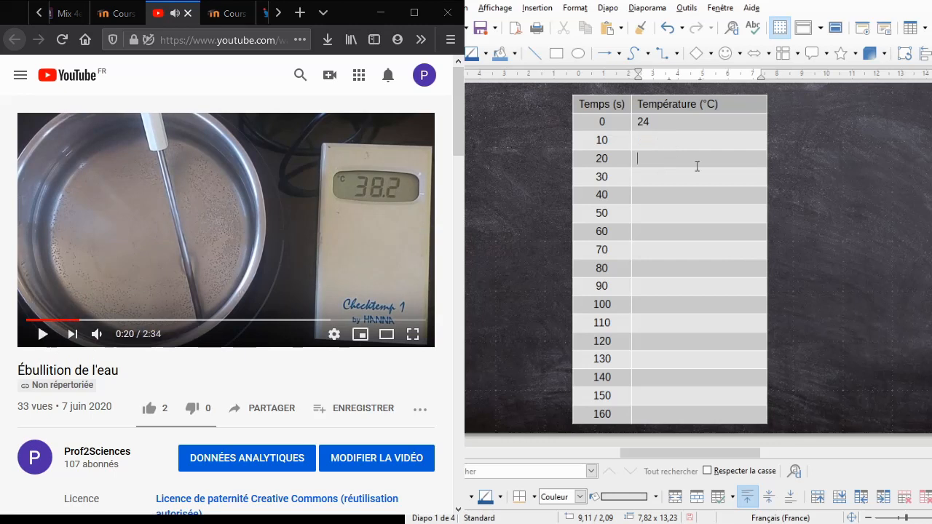
{"action": "type", "text": "38,2"}
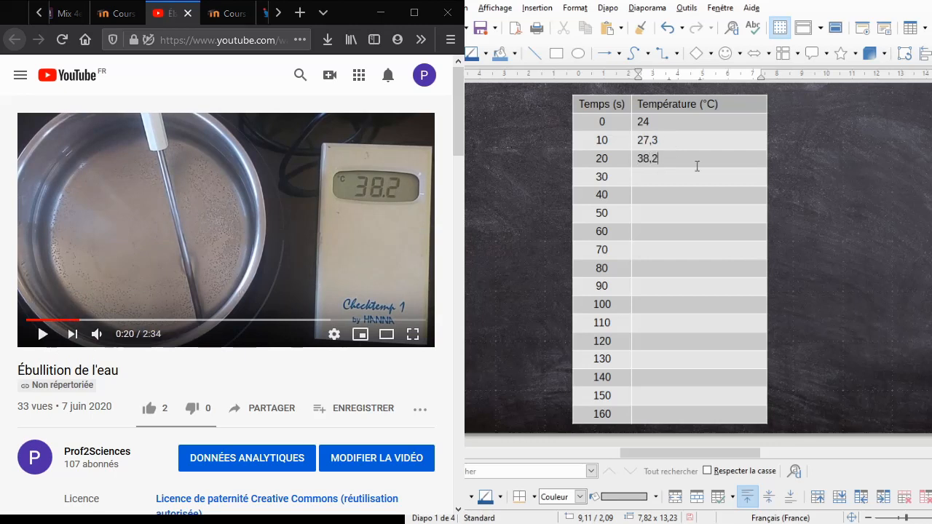
Step: Play the video to 0:30, pause it, and enter 45,5 as the temperature for 30 s
{"action": "left_click", "coordinate": [44, 335]}
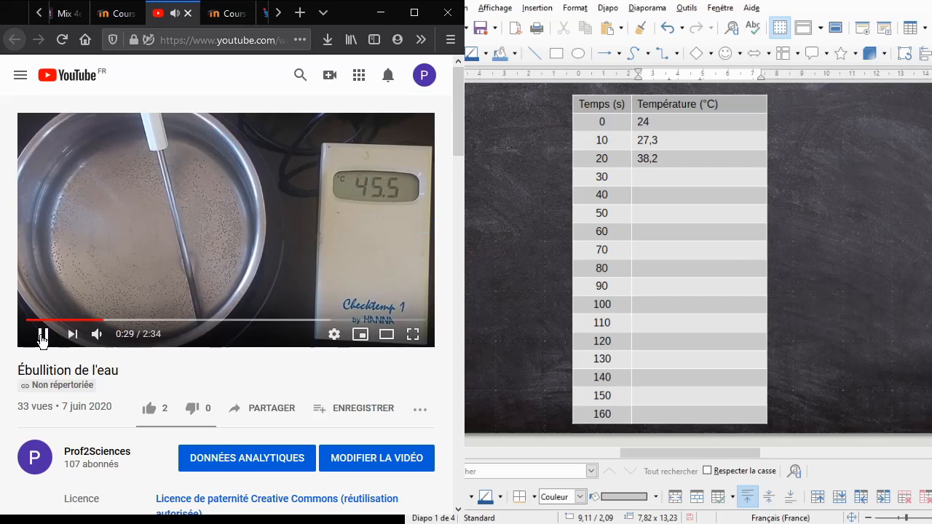
{"action": "left_click", "coordinate": [42, 334]}
{"action": "type", "text": "1"}
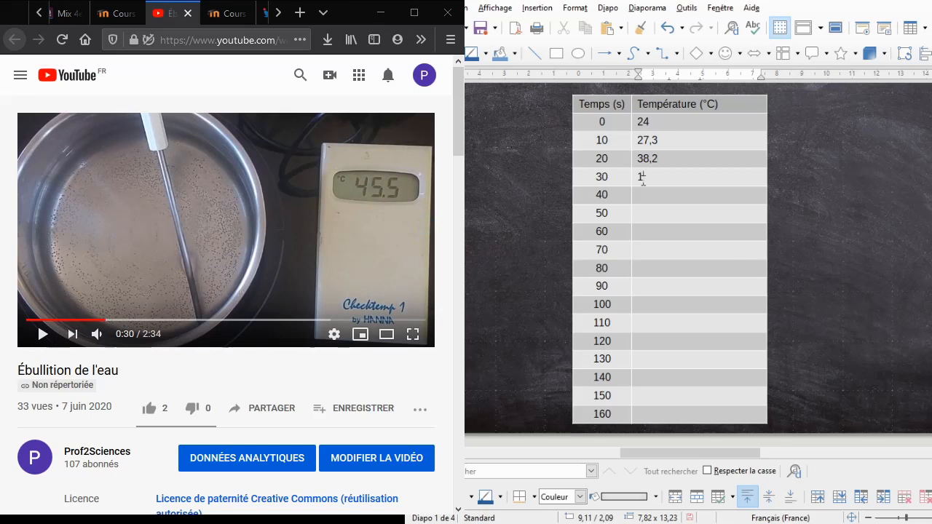
{"action": "key", "text": "shift+Left"}
{"action": "type", "text": "45,"}
{"action": "key", "text": "BackSpace"}
{"action": "type", "text": "5"}
{"action": "key", "text": "Down"}
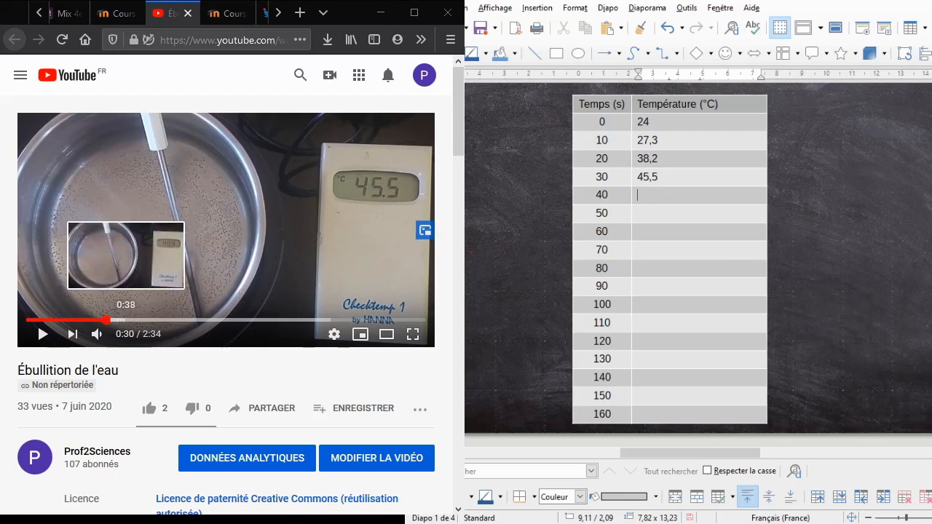
Step: Advance the video to 0:40, pause it, and enter 52,2 as the temperature for 40 s
{"action": "left_click", "coordinate": [125, 319]}
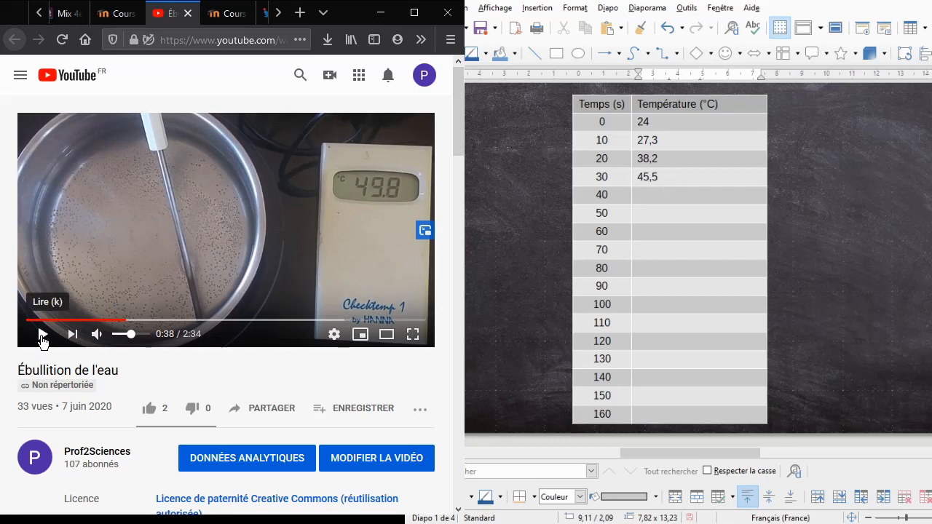
{"action": "left_click", "coordinate": [42, 334]}
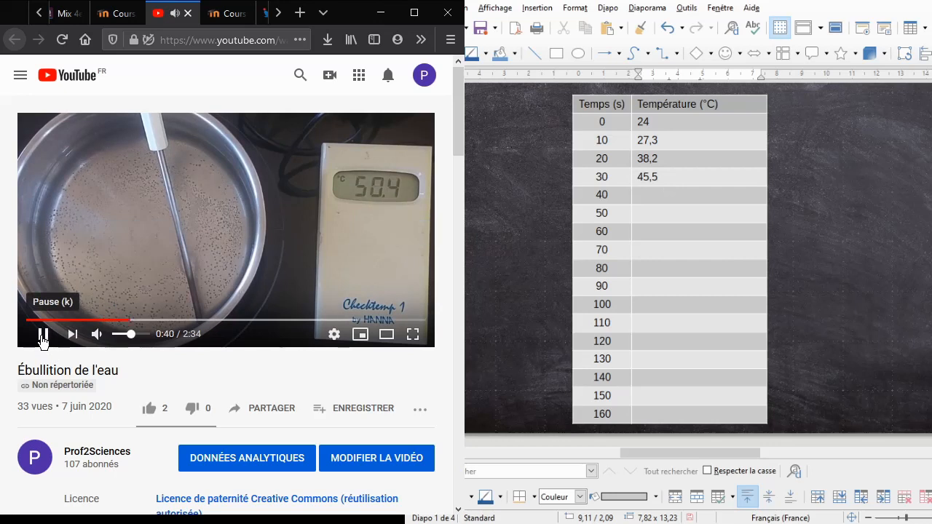
{"action": "left_click", "coordinate": [42, 334]}
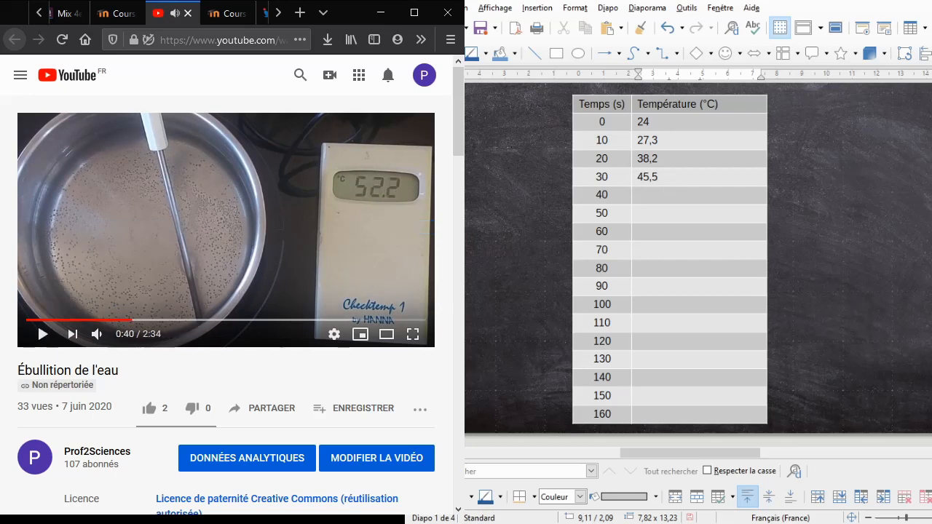
{"action": "left_click", "coordinate": [670, 195]}
{"action": "type", "text": "52,2"}
Step: Display slide 2 with the completed temperature table, keeping the slide thumbnails hidden
{"action": "left_click", "coordinate": [465, 255]}
{"action": "left_click", "coordinate": [508, 191]}
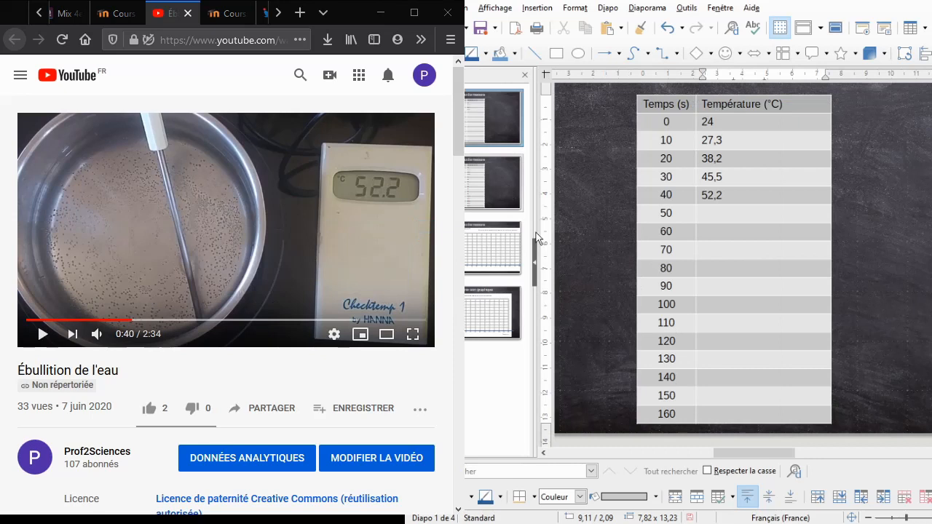
{"action": "left_click", "coordinate": [536, 263]}
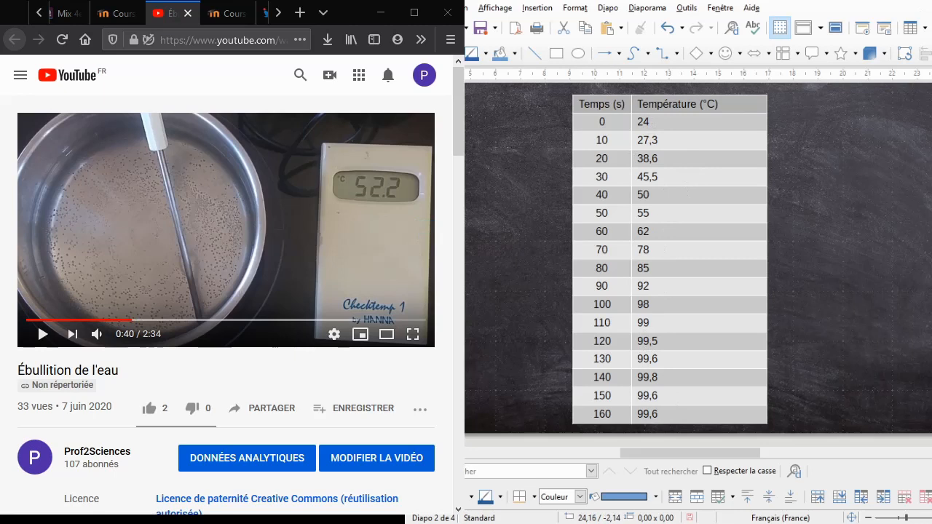
Step: Undo the last change in the maximized presentation and display slide 3 with the measurement table and graph
{"action": "key", "text": "super+Up"}
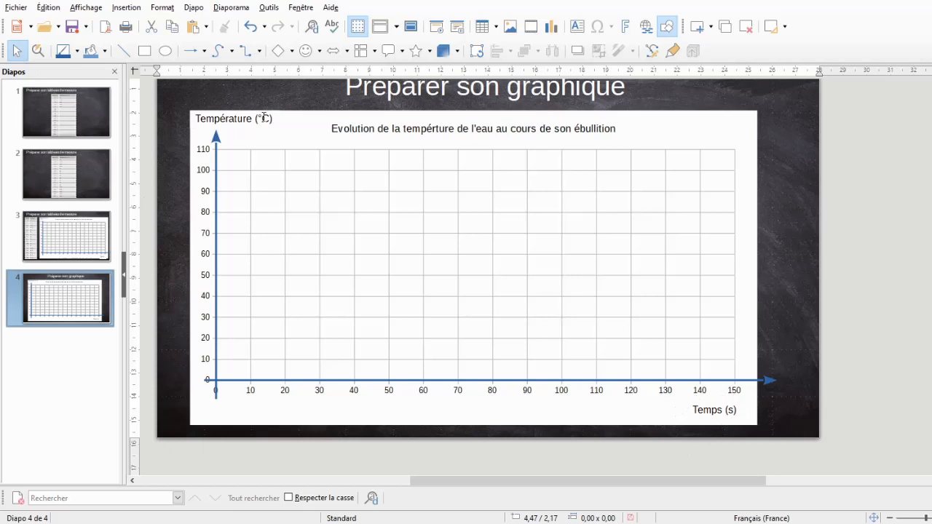
{"action": "key", "text": "ctrl+z"}
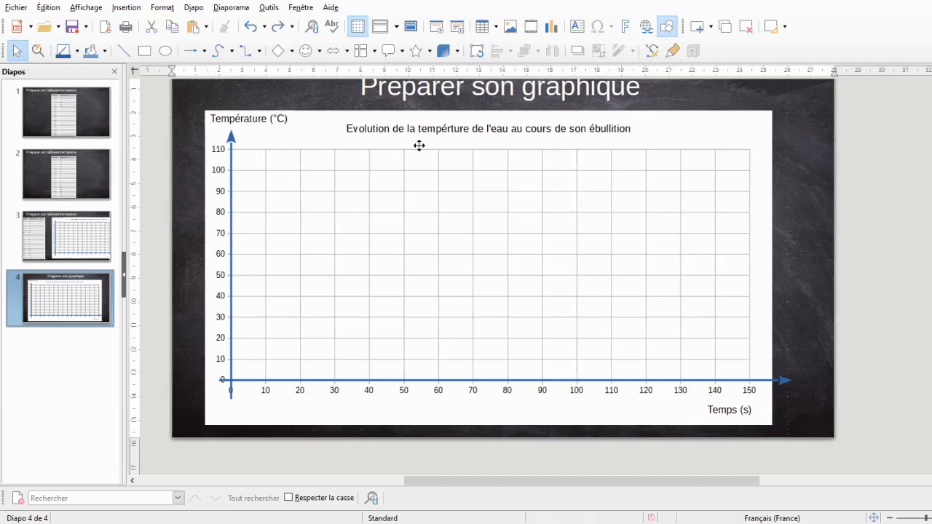
{"action": "left_click", "coordinate": [450, 127]}
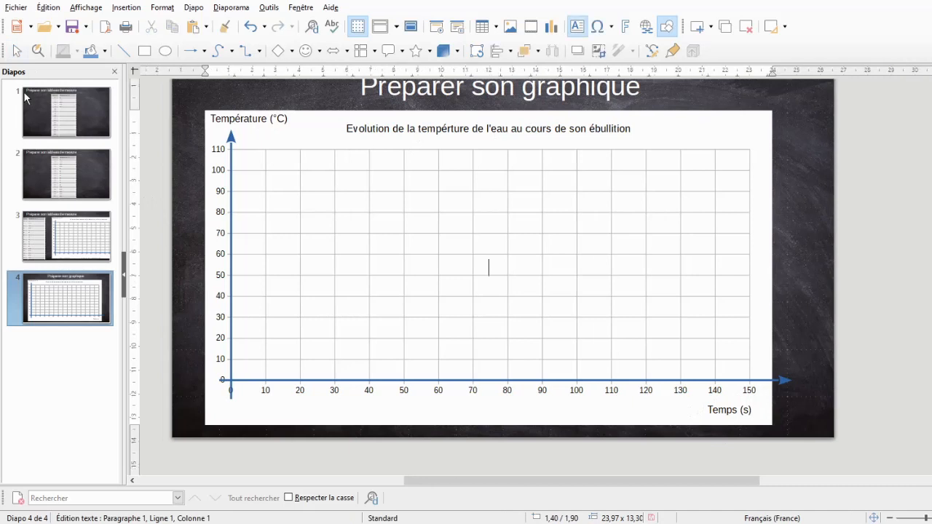
{"action": "left_click", "coordinate": [81, 232]}
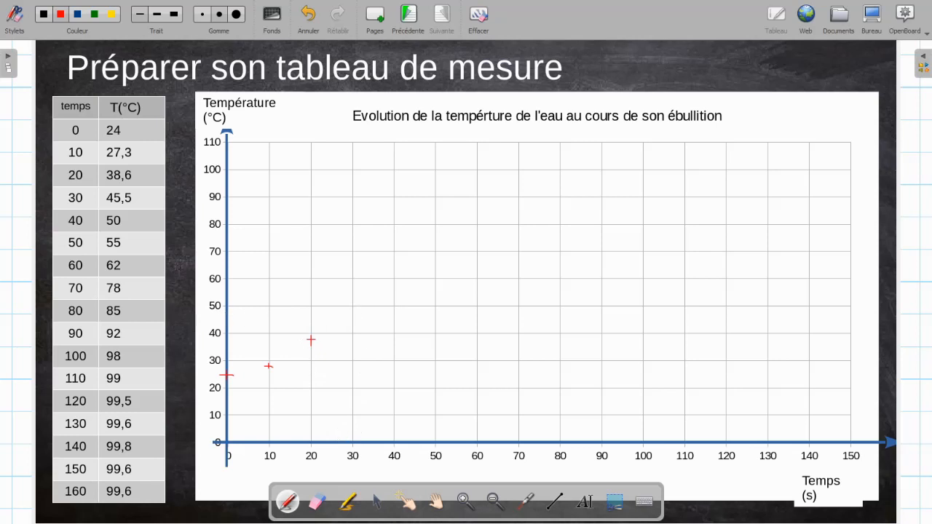
Step: Switch to OpenBoard and plot the table's measurements from 30 s to 150 s as red crosses on the graph
{"action": "left_click_drag", "start_coordinate": [351, 316], "coordinate": [351, 323]}
{"action": "left_click_drag", "start_coordinate": [394, 302], "coordinate": [393, 308]}
{"action": "left_click_drag", "start_coordinate": [559, 208], "coordinate": [561, 217]}
{"action": "left_click_drag", "start_coordinate": [639, 174], "coordinate": [646, 174]}
{"action": "left_click_drag", "start_coordinate": [642, 172], "coordinate": [642, 179]}
Step: Draw a blue freehand curve following the red crosses, from 0 s to about 84 s
{"action": "left_click", "coordinate": [78, 14]}
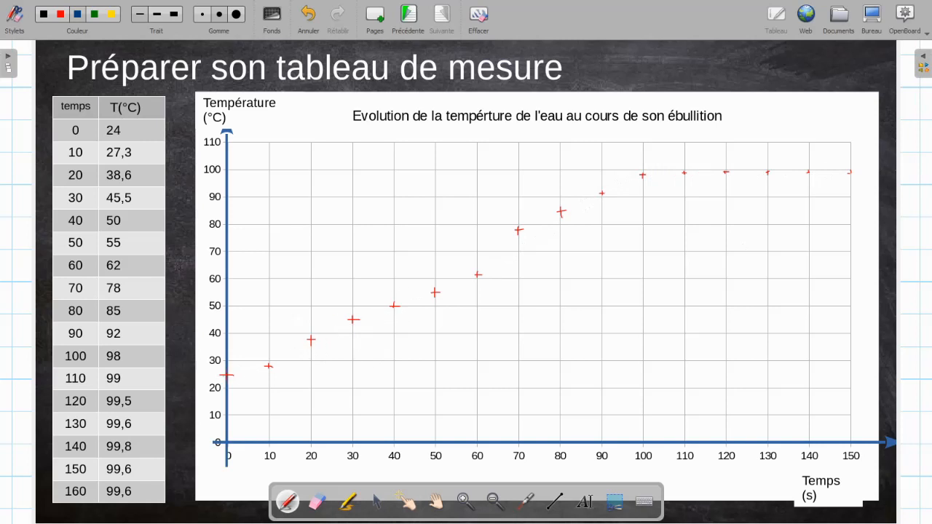
{"action": "left_click_drag", "start_coordinate": [279, 363], "coordinate": [566, 211]}
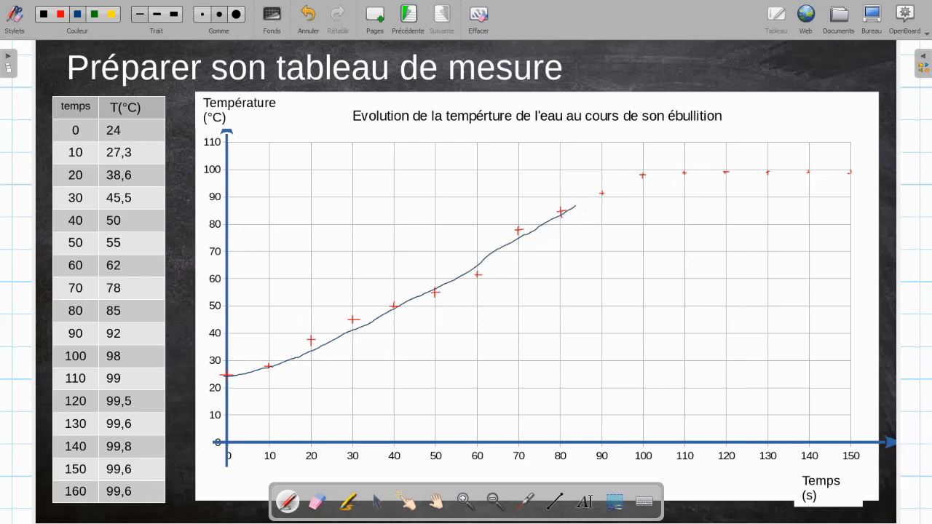